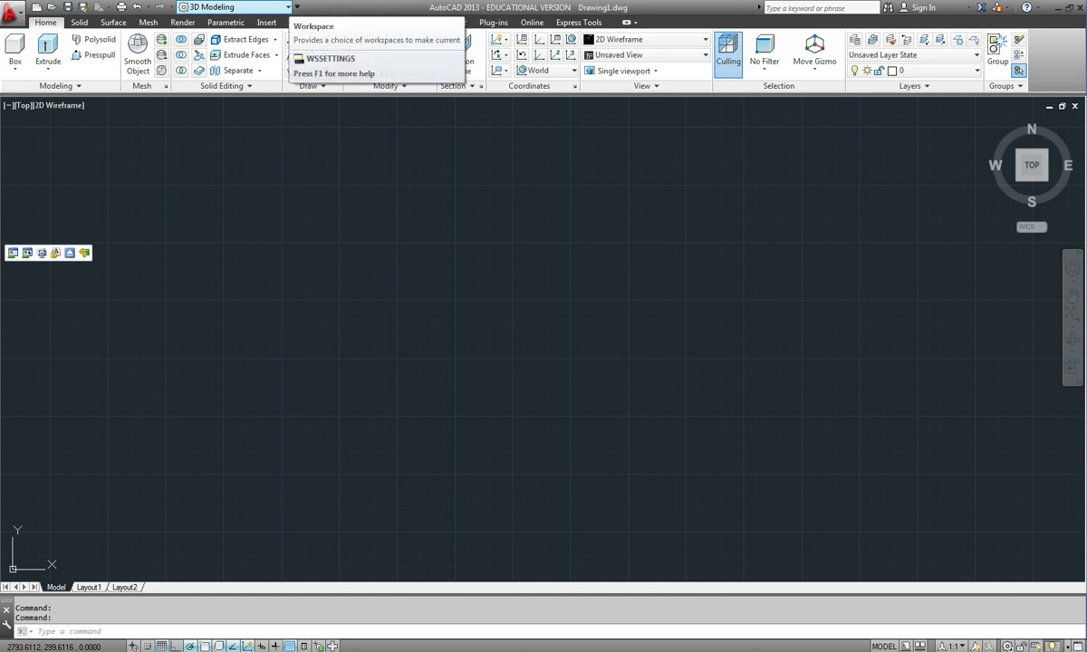
click(287, 7)
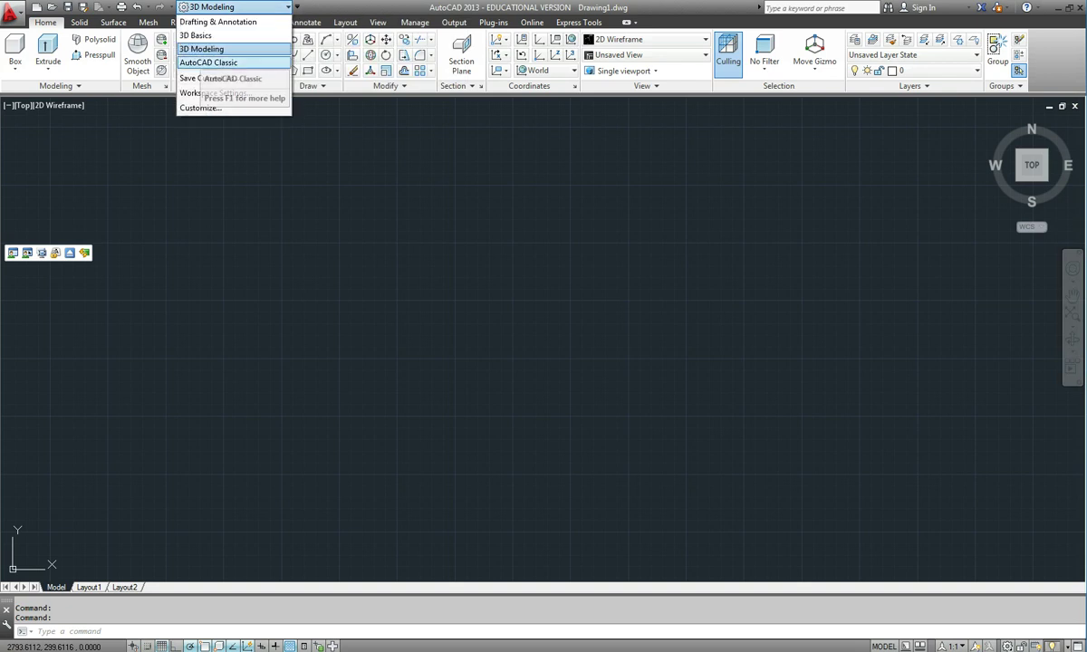
click(208, 63)
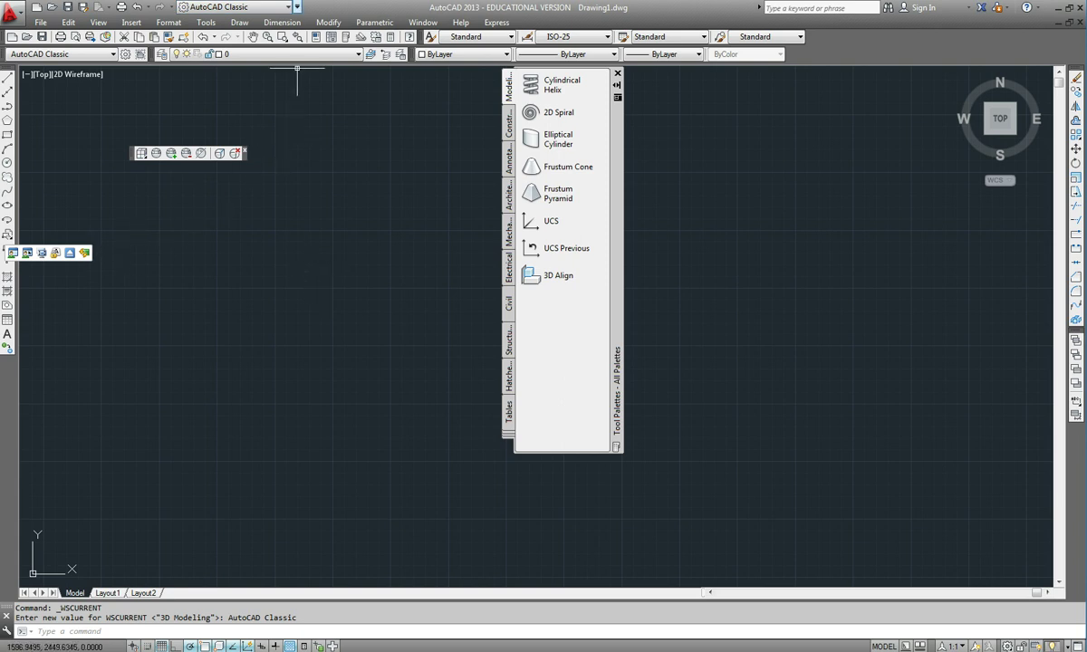
Step: Close the floating toolbar over the drawing and hide the Tool Palettes with Ctrl+3
click(243, 147)
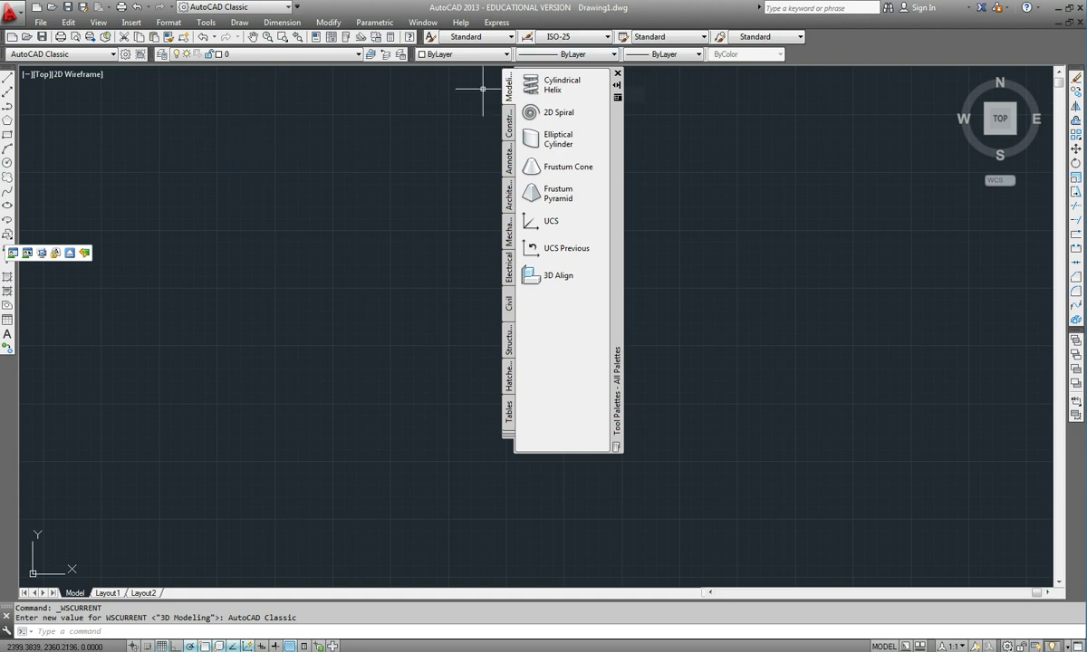
key(ctrl+3)
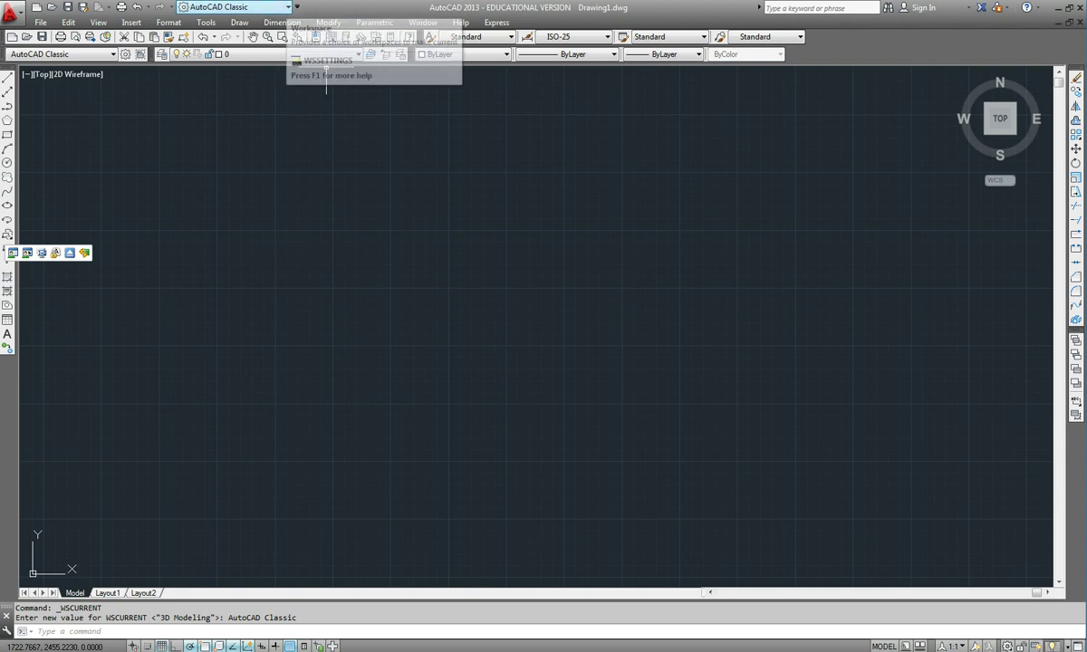
Step: Change the workspace to Drafting & Annotation so the ribbon's Home tab appears
click(286, 7)
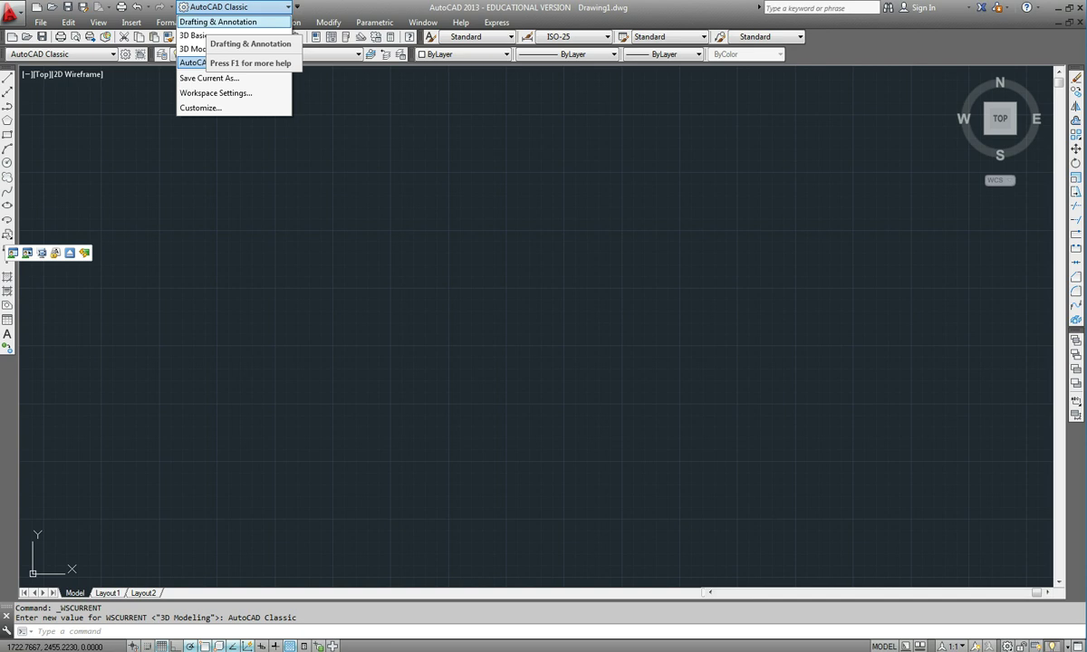
click(218, 22)
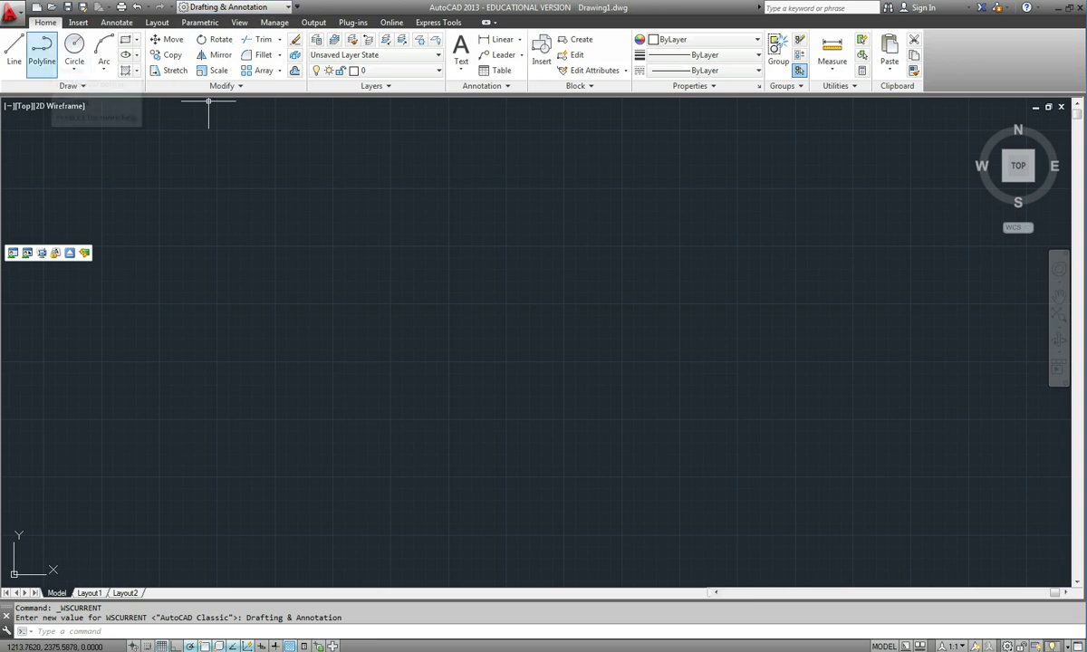
click(79, 22)
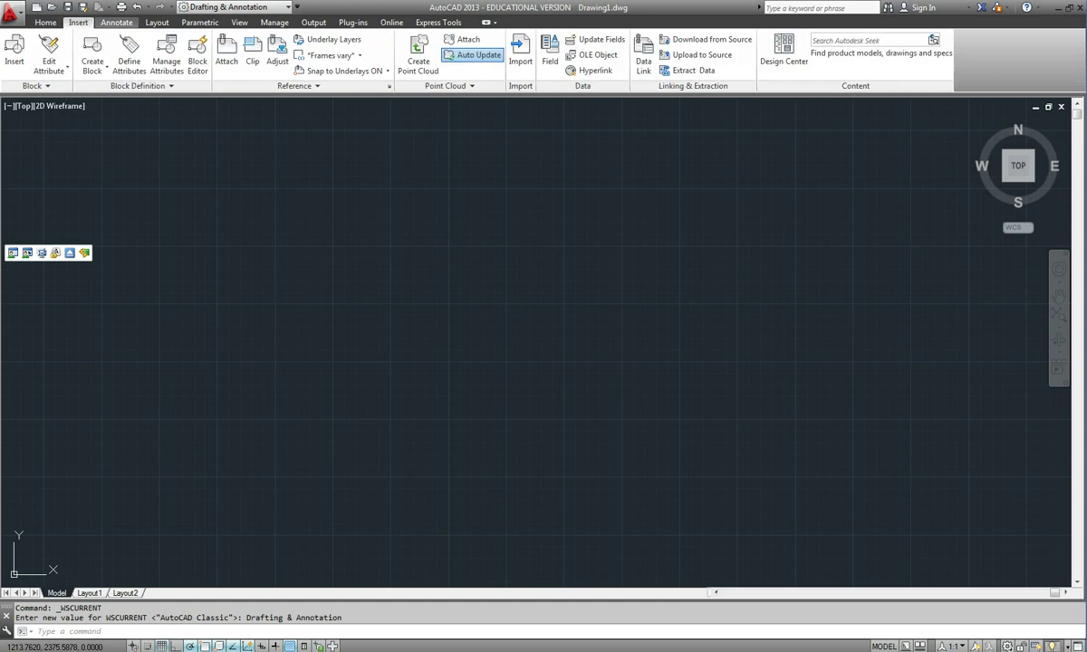
click(116, 21)
click(157, 22)
click(45, 22)
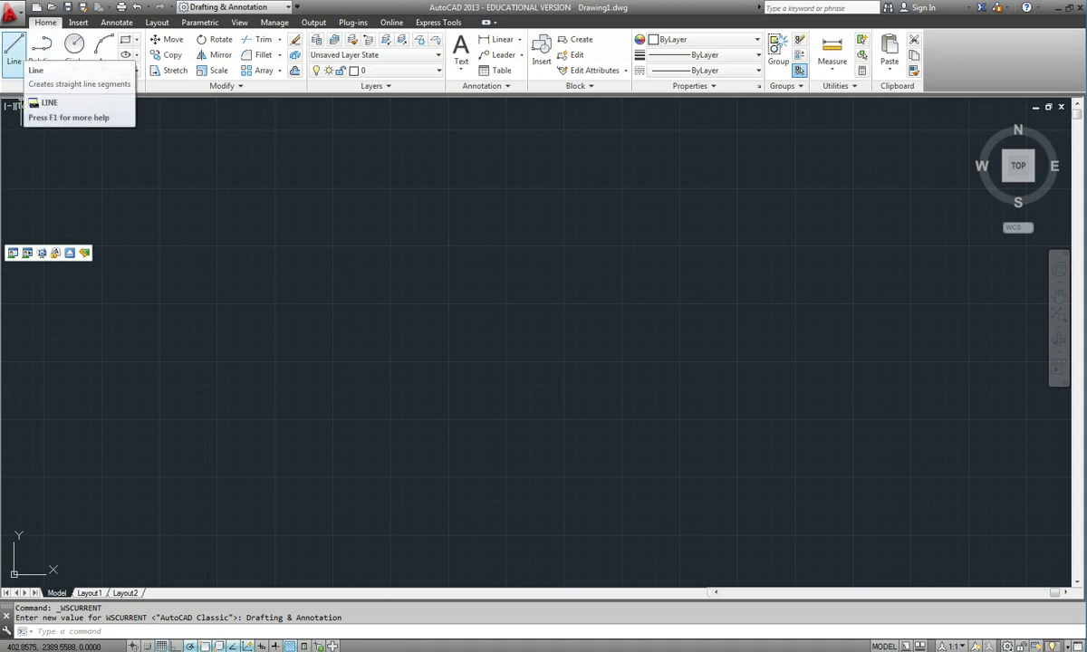
Step: Draw one horizontal line from left of centre to the right as the drawing's first object
click(14, 50)
click(299, 273)
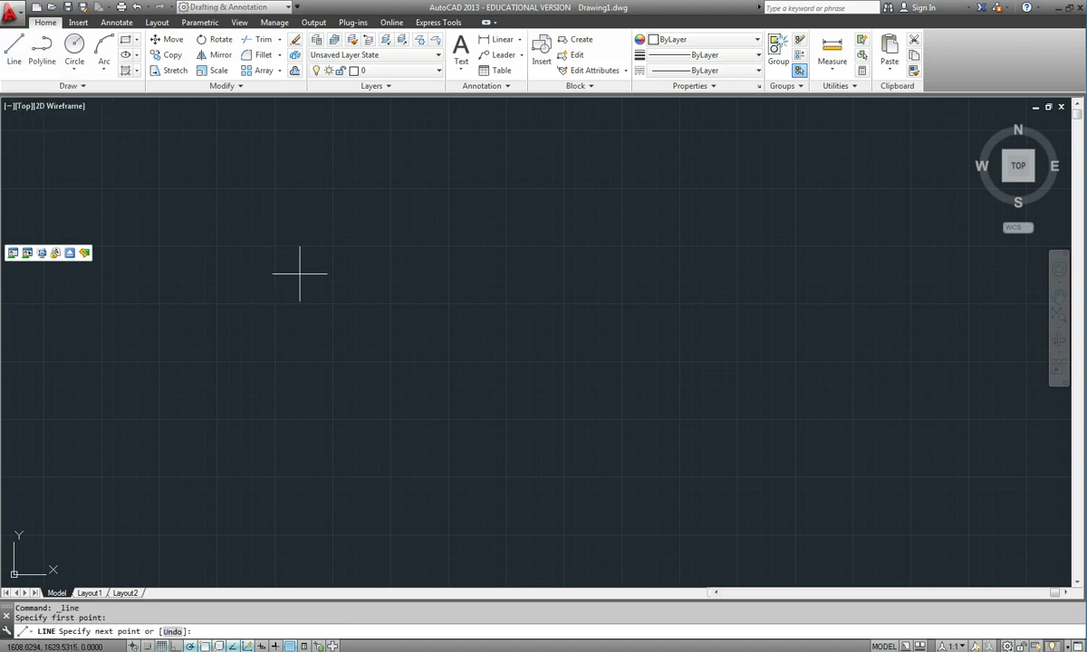
click(511, 272)
key(Escape)
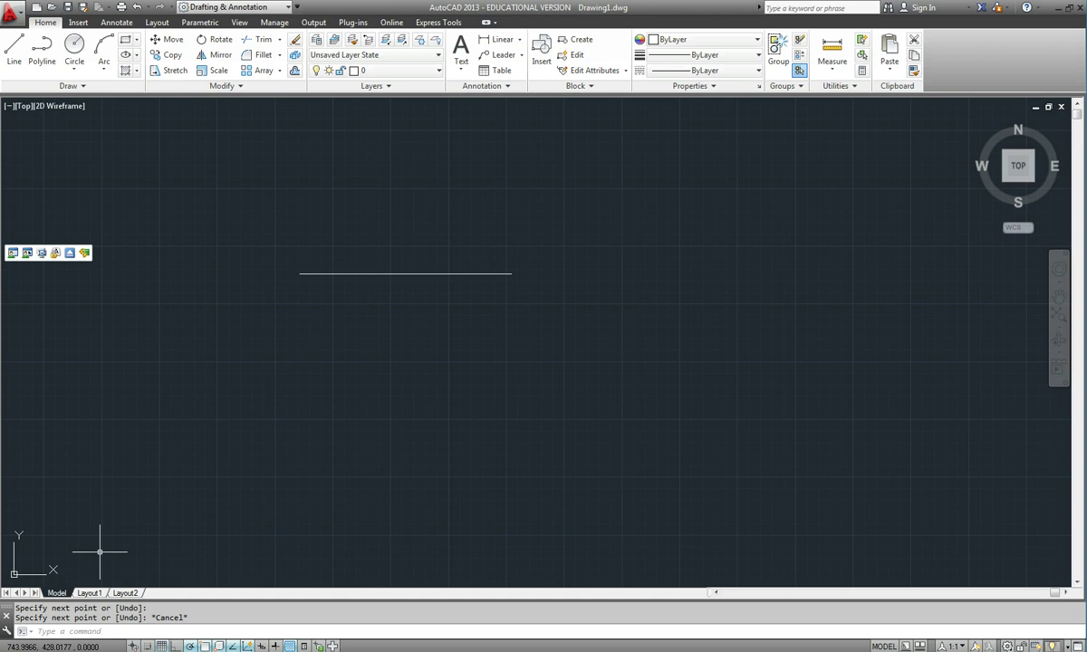
Step: Draw an inverted V of two line segments with the LINE command
text(LINE)
key(Return)
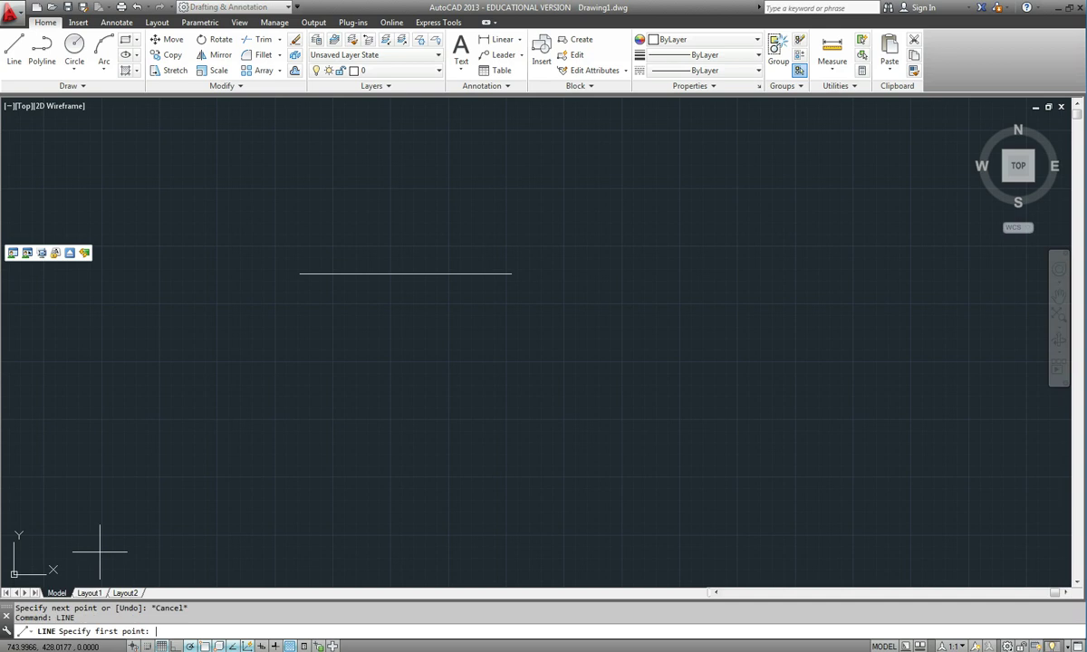
click(350, 367)
click(454, 286)
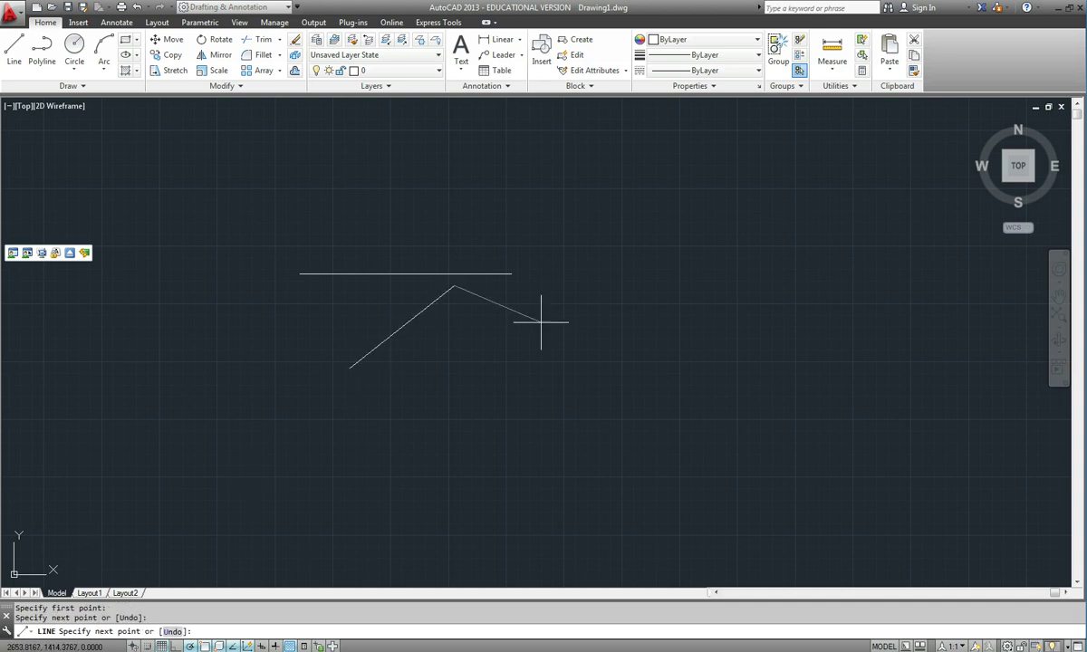
click(572, 381)
key(Escape)
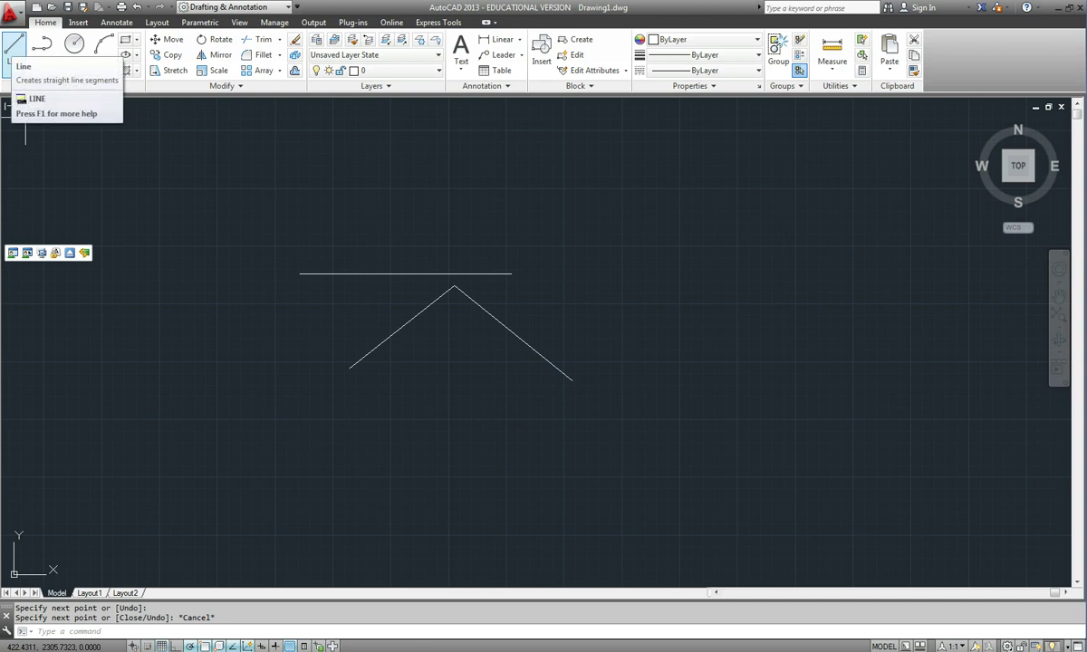
Step: Draw a three-segment bent line below the inverted V
click(13, 42)
click(296, 417)
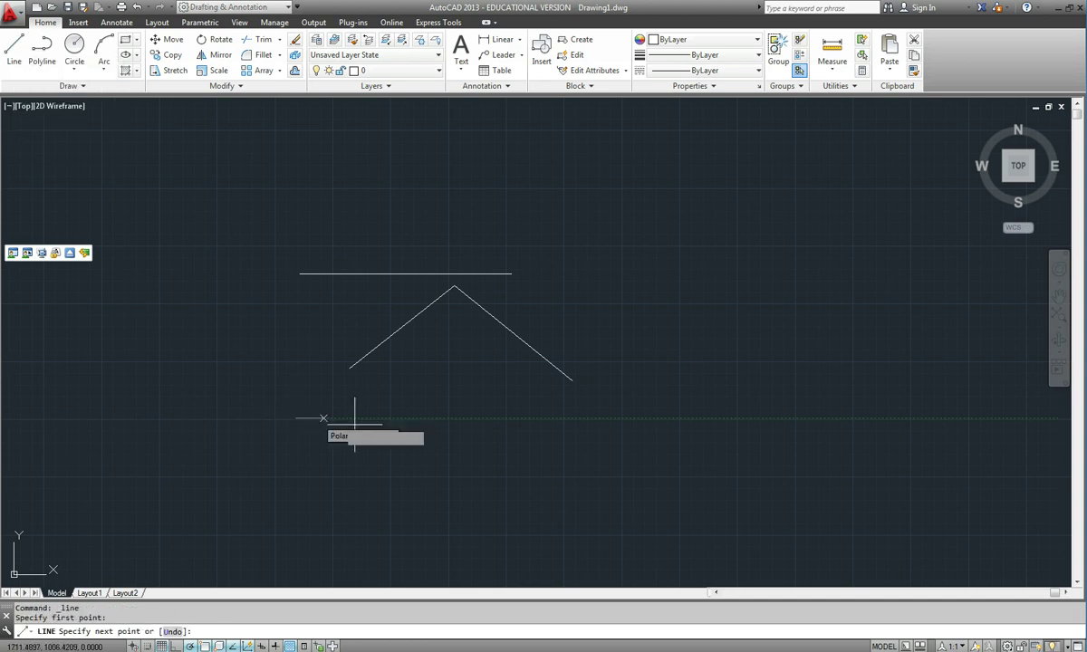
click(459, 391)
click(509, 440)
click(525, 475)
key(Escape)
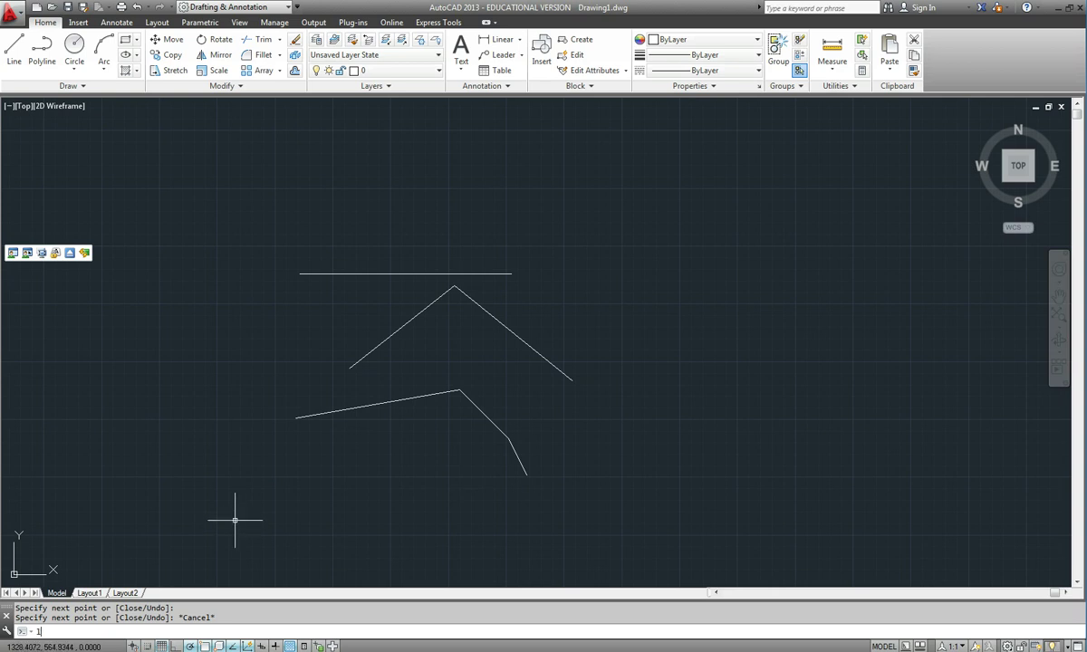
Step: Add a short slanted line at the left using the L alias
text(L)
key(Return)
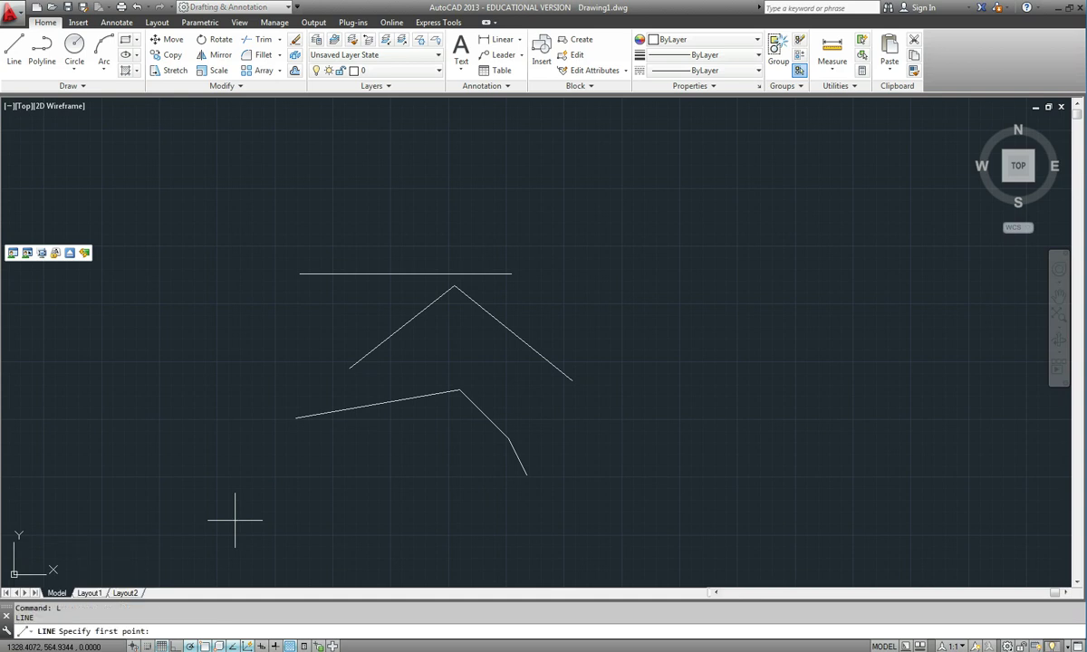
click(208, 416)
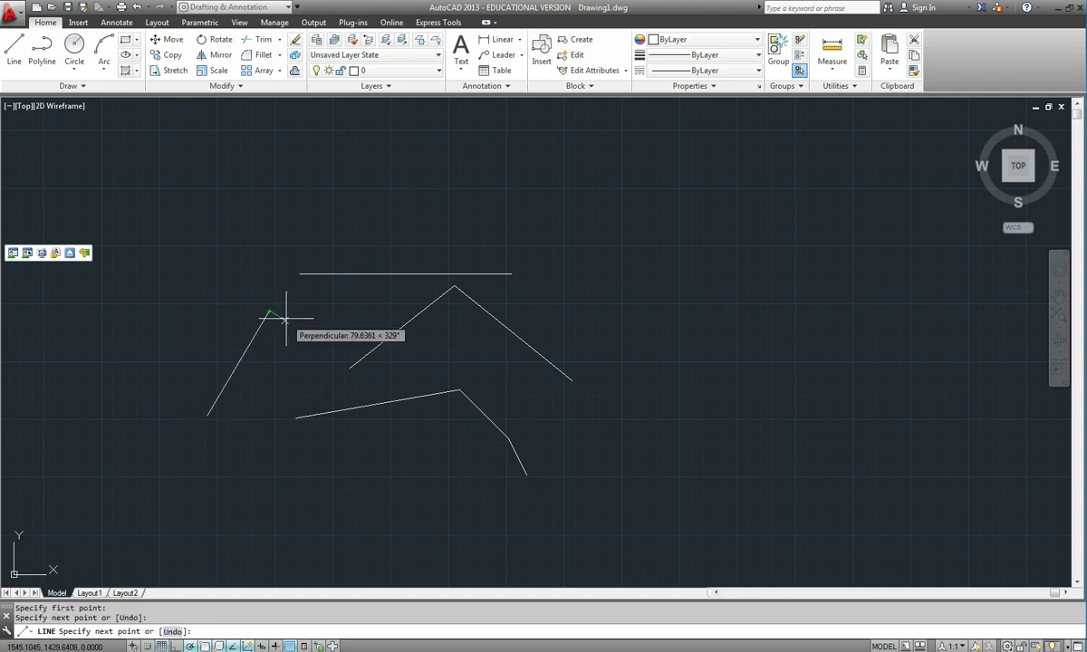
key(Escape)
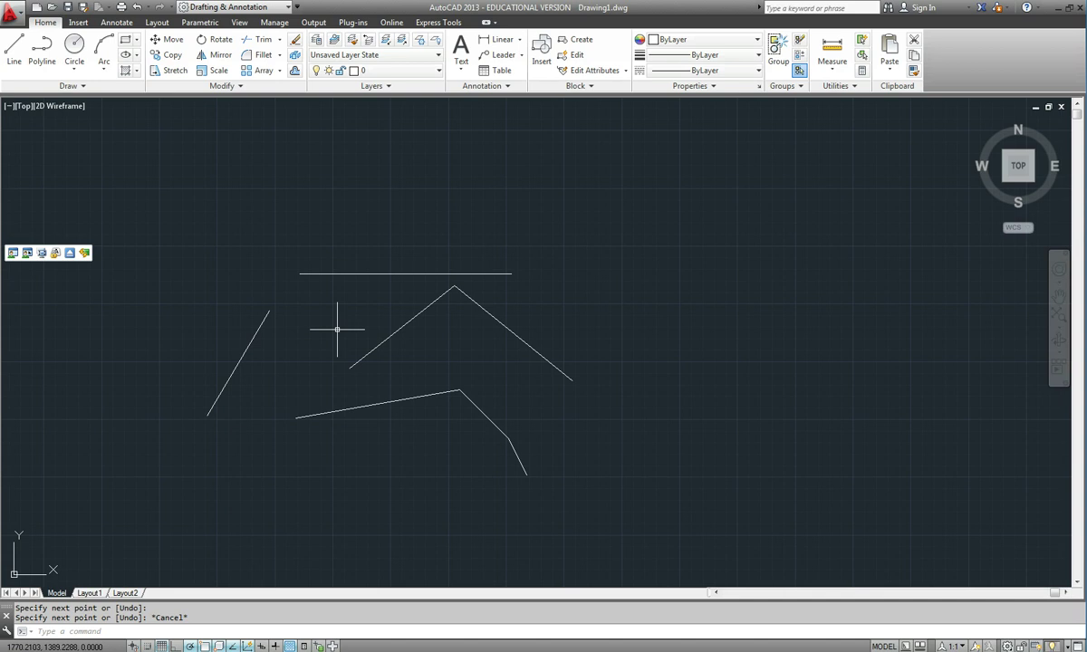
scroll(337, 329, up, 4)
scroll(337, 329, down, 4)
scroll(337, 328, up, 2)
scroll(337, 329, down, 2)
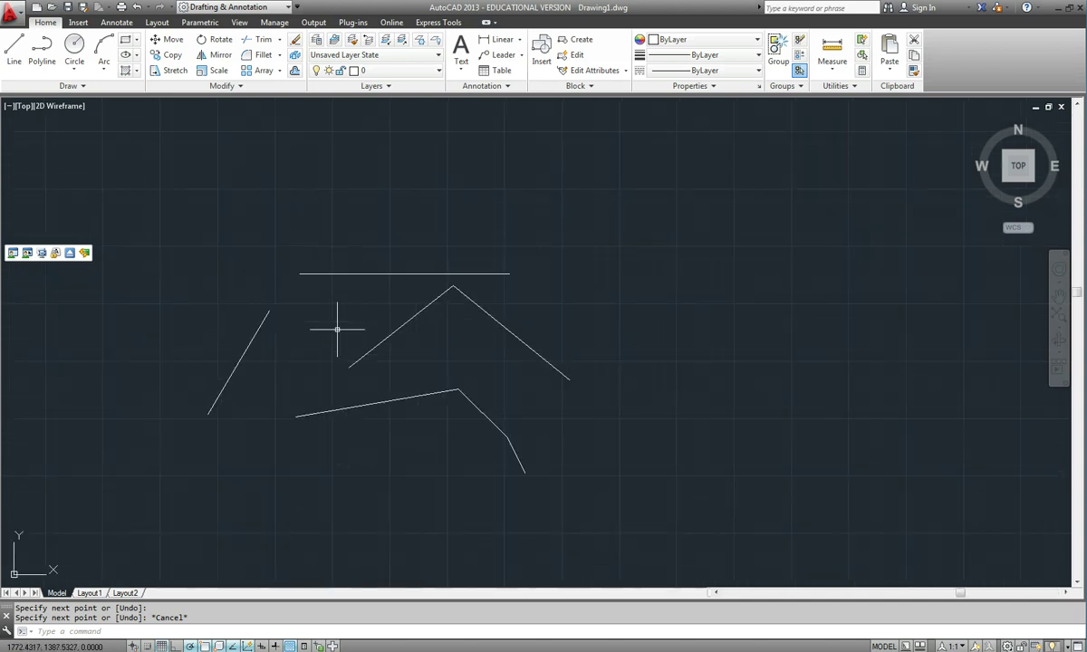
scroll(337, 329, up, 4)
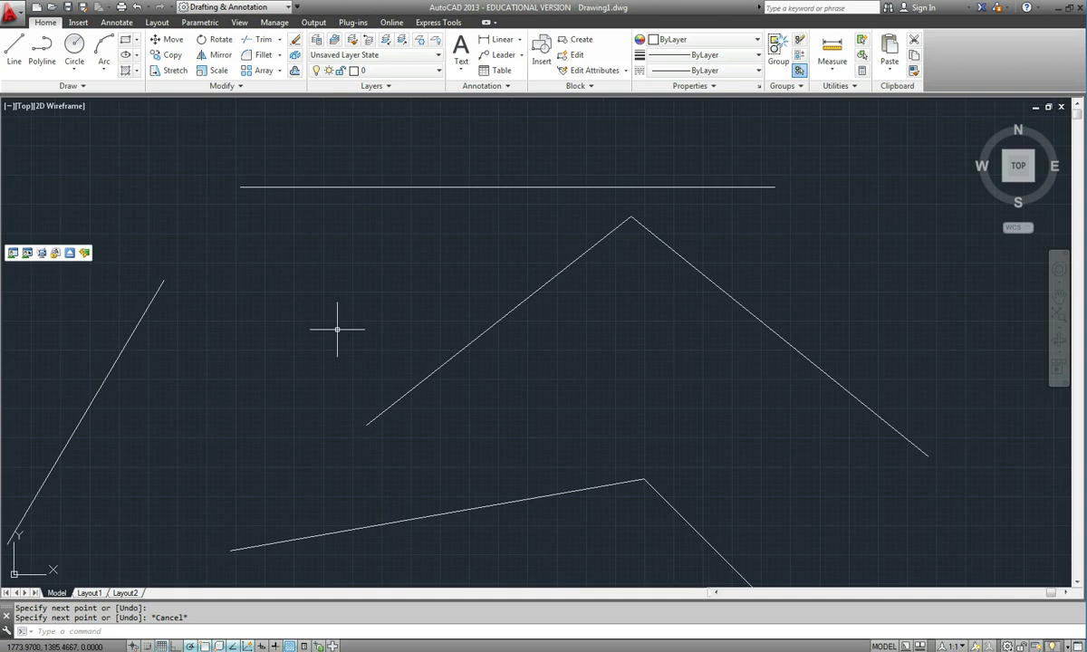
scroll(337, 329, down, 4)
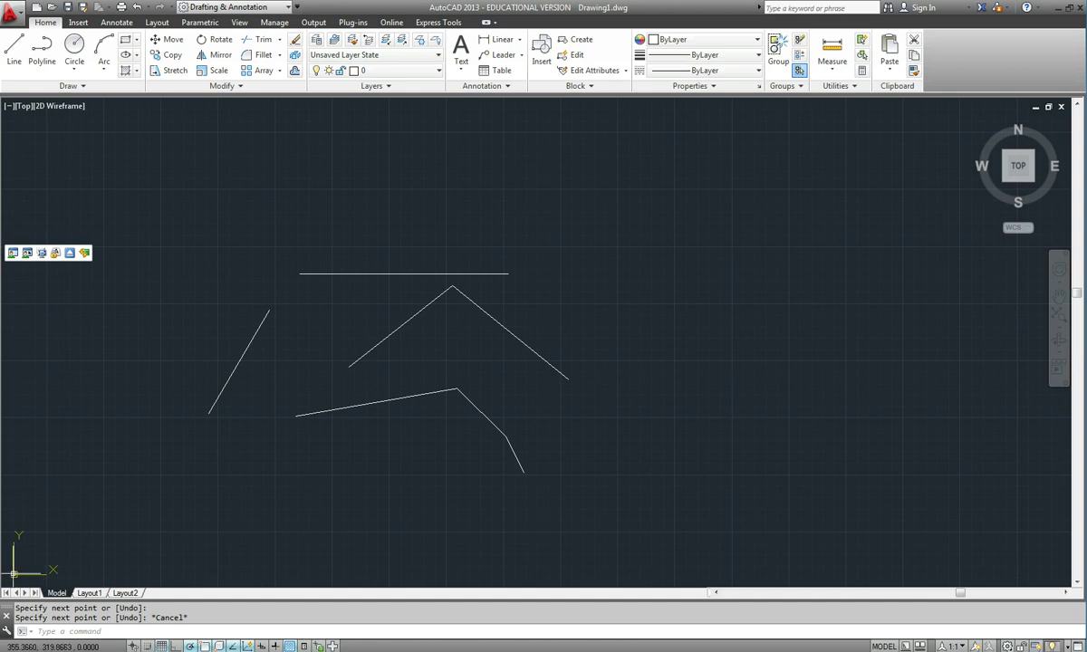
Step: Pan the four lines up and to the right with a middle-button drag
middle_drag(27, 530, 136, 424)
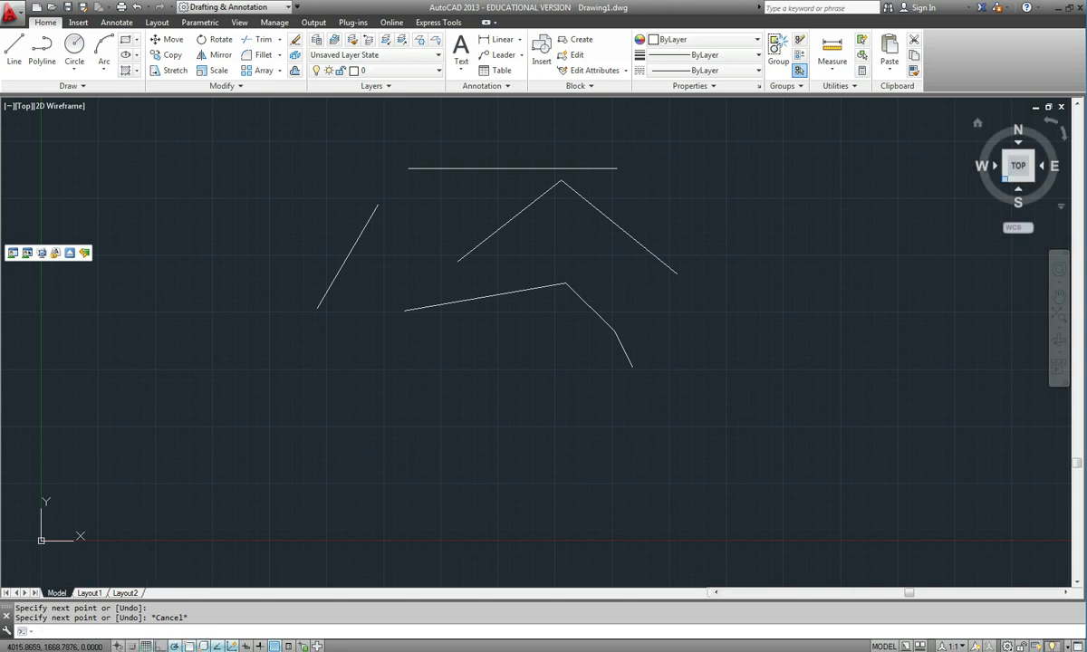
Step: Preview the lines in southwest isometric, then return to plan view of the current UCS
click(1003, 178)
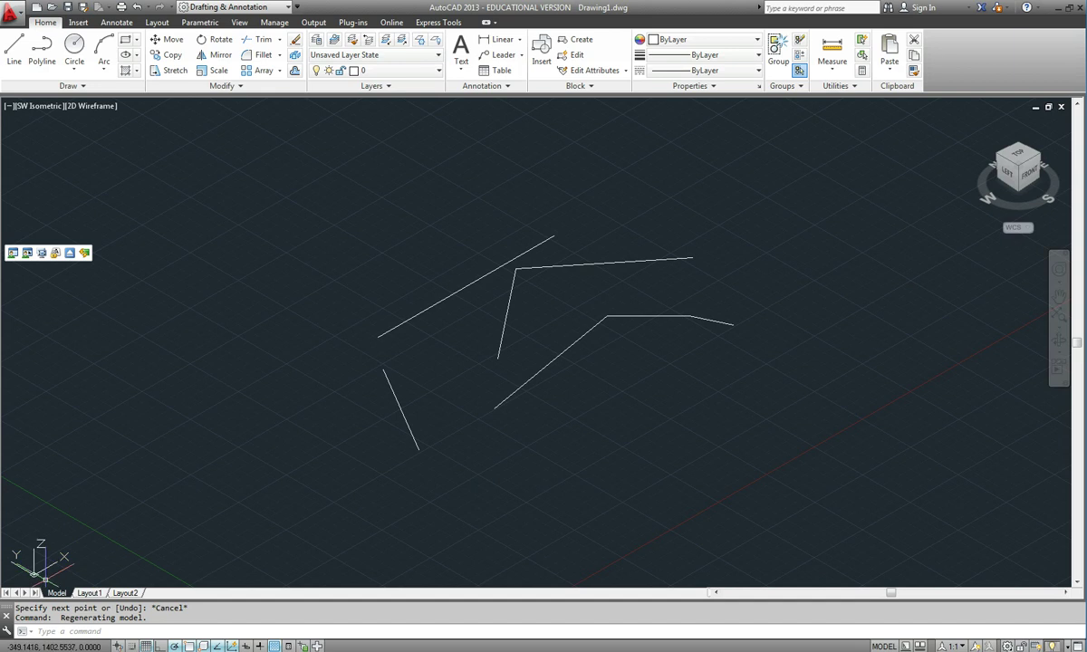
text(p)
key(Return)
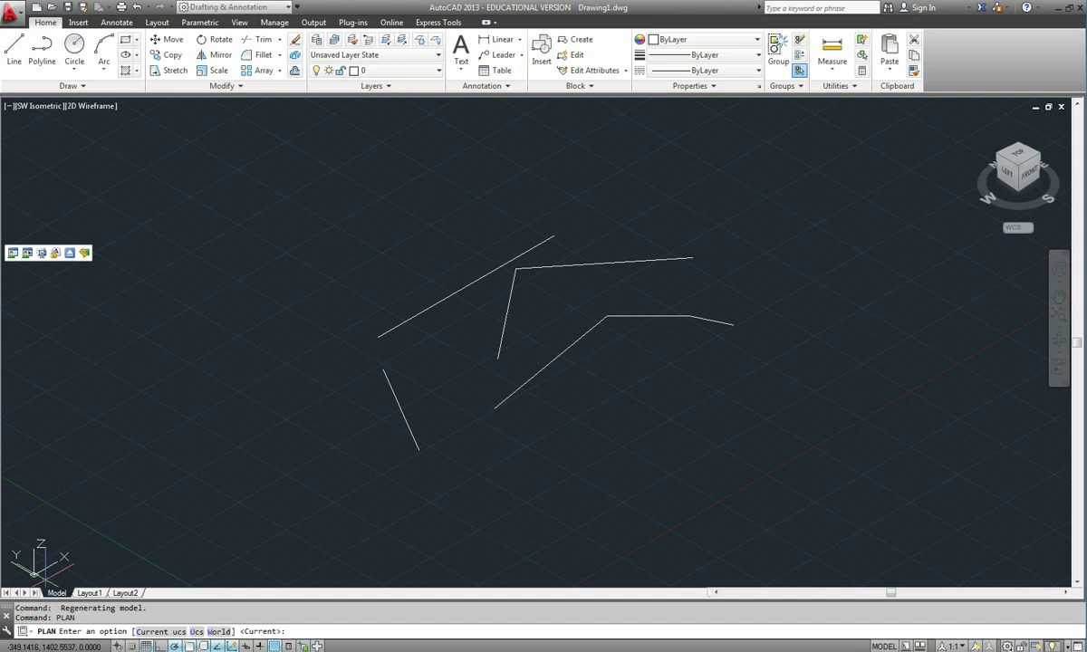
key(Return)
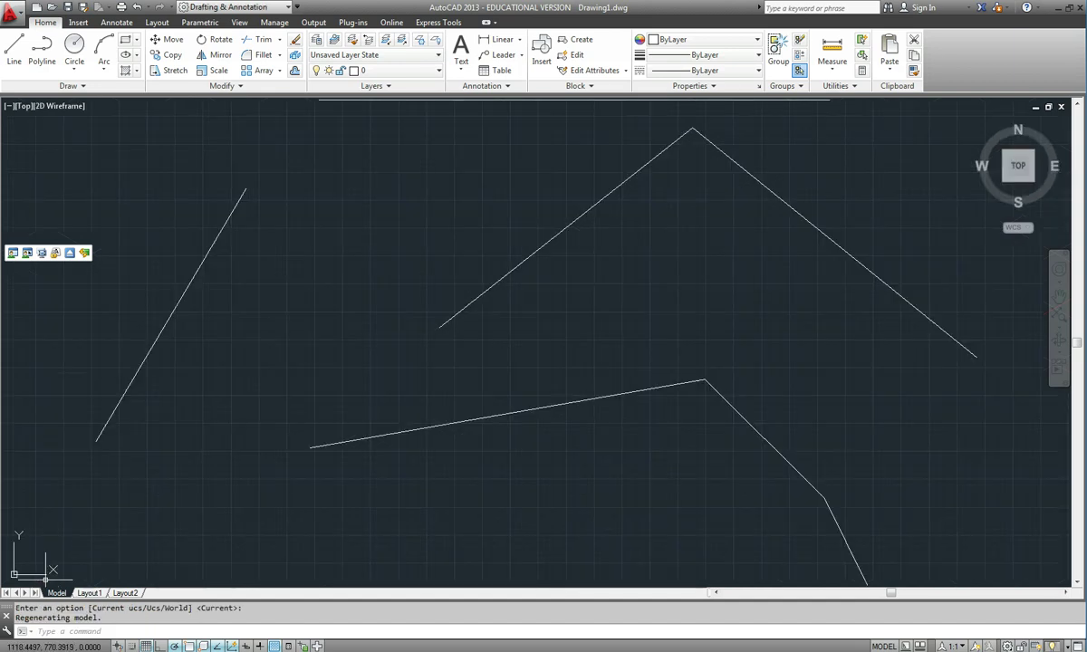